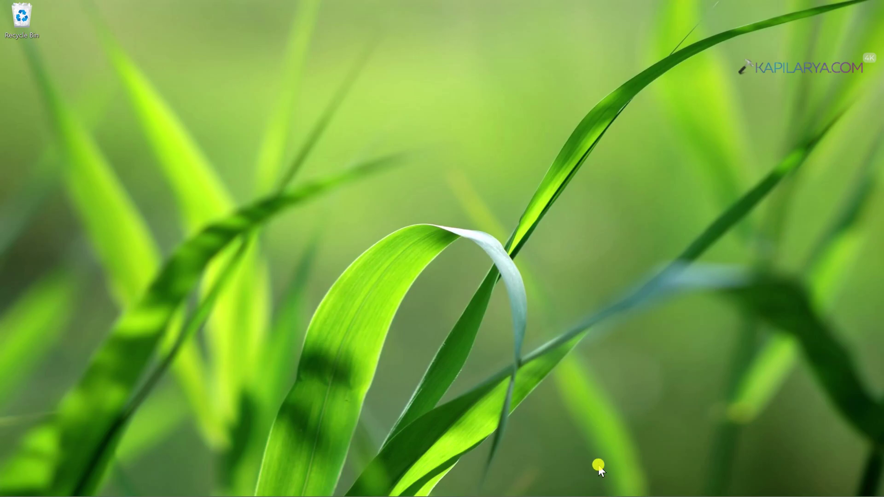
# Step: Open Settings from the taskbar to the Windows Update page listing pending updates
pyautogui.click(555, 484)
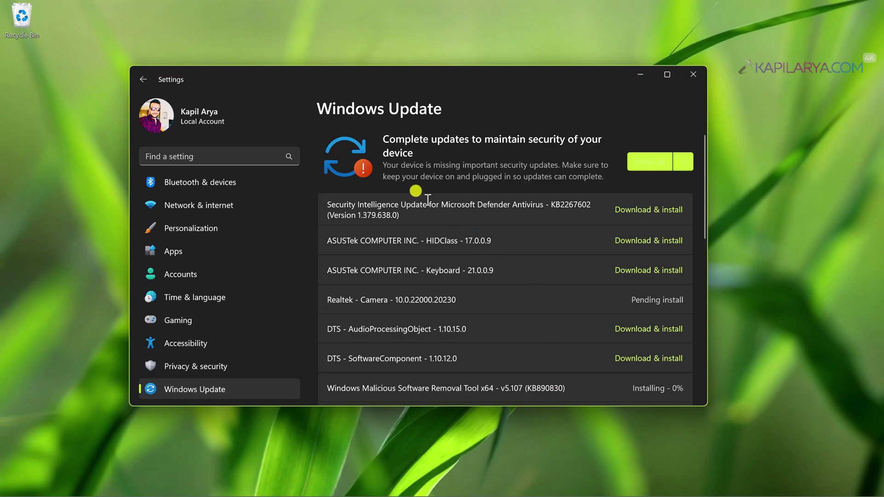
pyautogui.scroll(1, 256, 205)
pyautogui.scroll(-1, 257, 205)
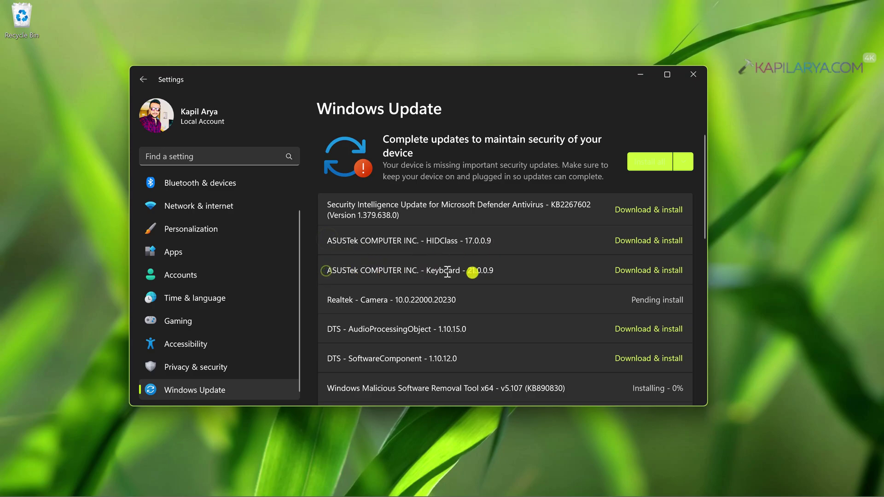
pyautogui.scroll(-1, 507, 296)
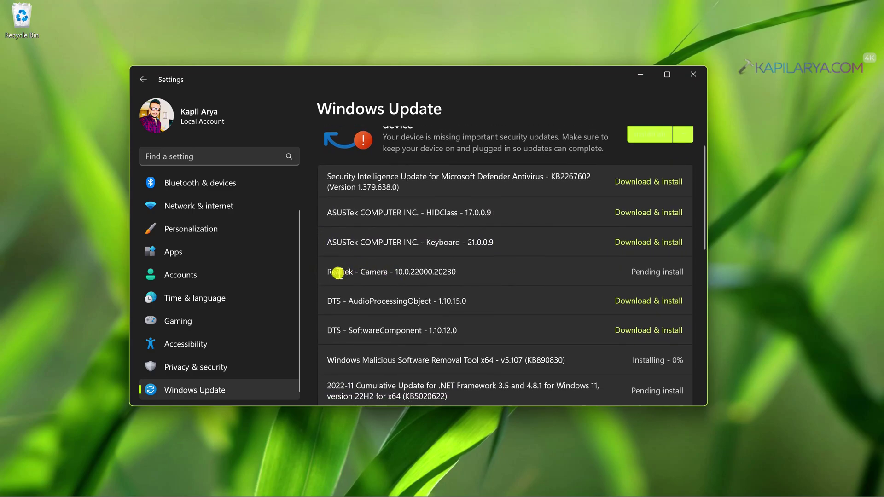
pyautogui.moveTo(329, 275); pyautogui.dragTo(464, 278)
pyautogui.scroll(-4, 467, 281)
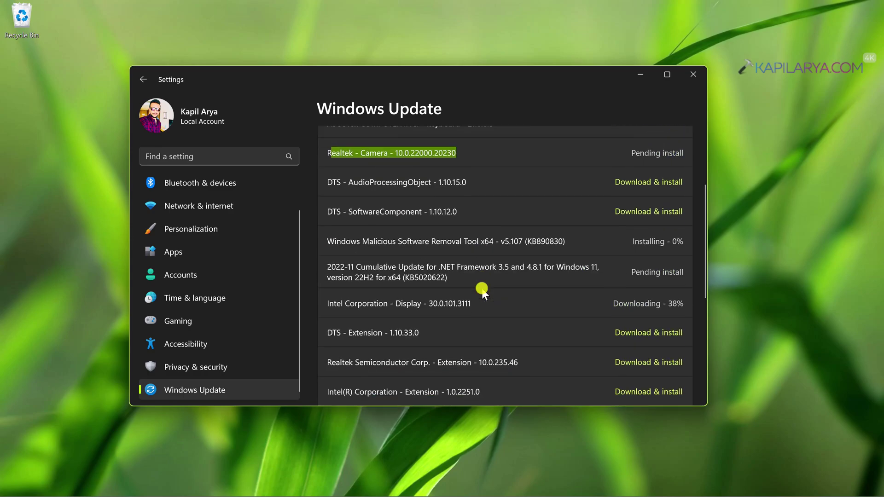
pyautogui.click(336, 300)
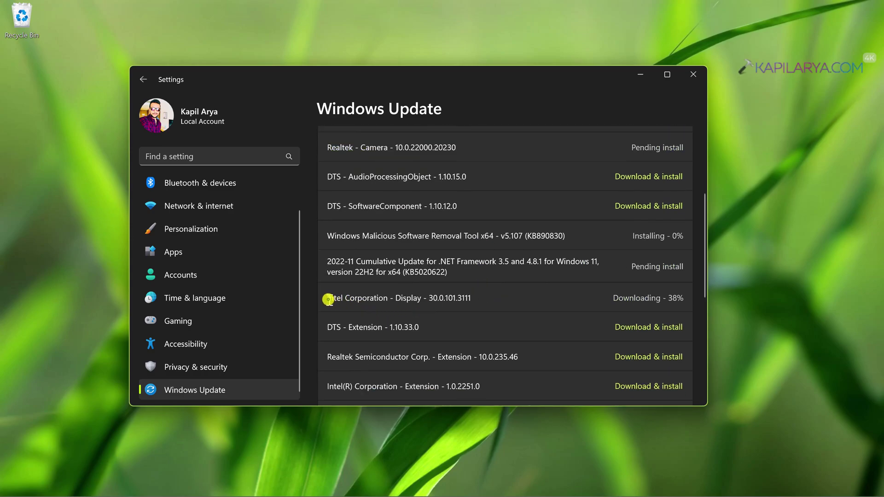
pyautogui.moveTo(328, 299); pyautogui.dragTo(492, 299)
pyautogui.scroll(-2, 489, 299)
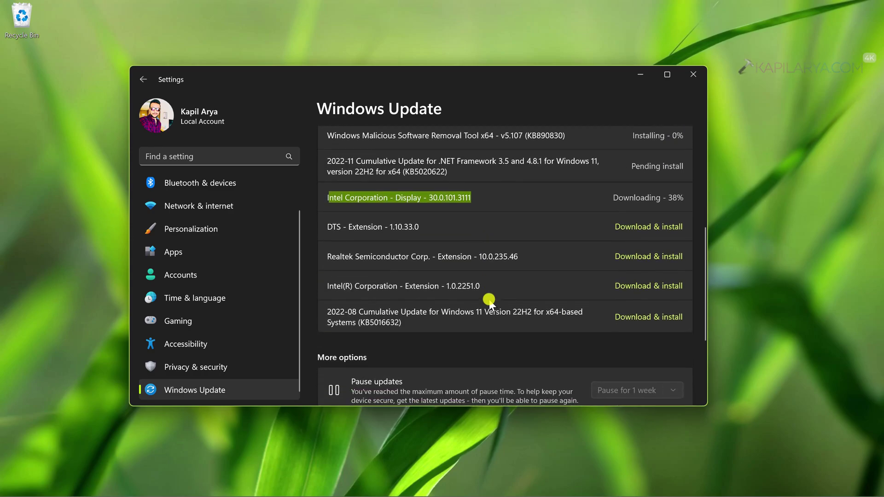
pyautogui.click(438, 270)
pyautogui.scroll(3, 438, 271)
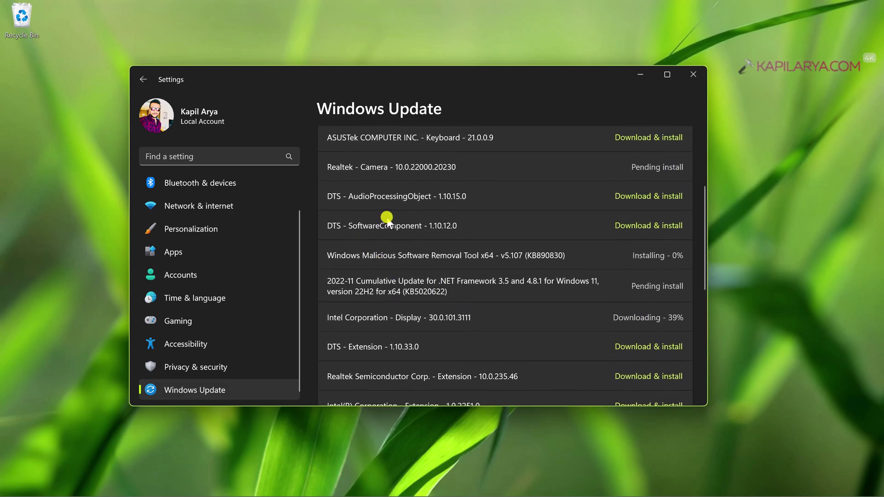
pyautogui.scroll(3, 387, 220)
pyautogui.scroll(-3, 387, 220)
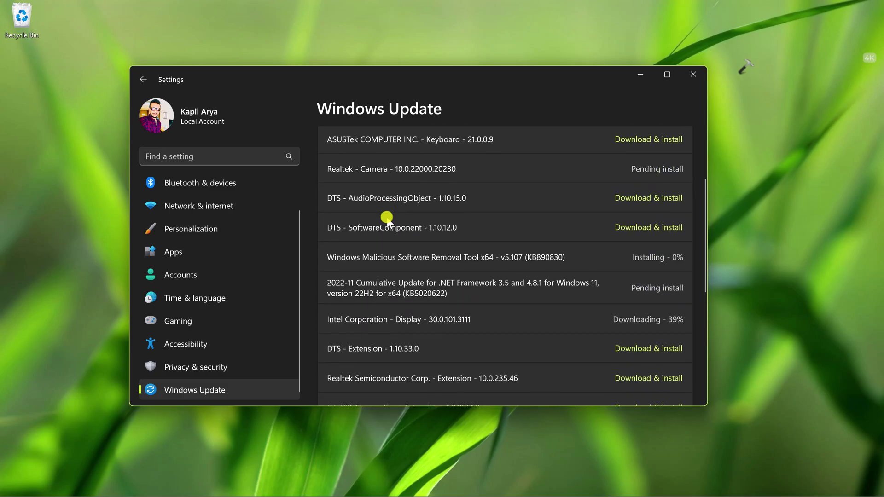
pyautogui.scroll(-1, 345, 295)
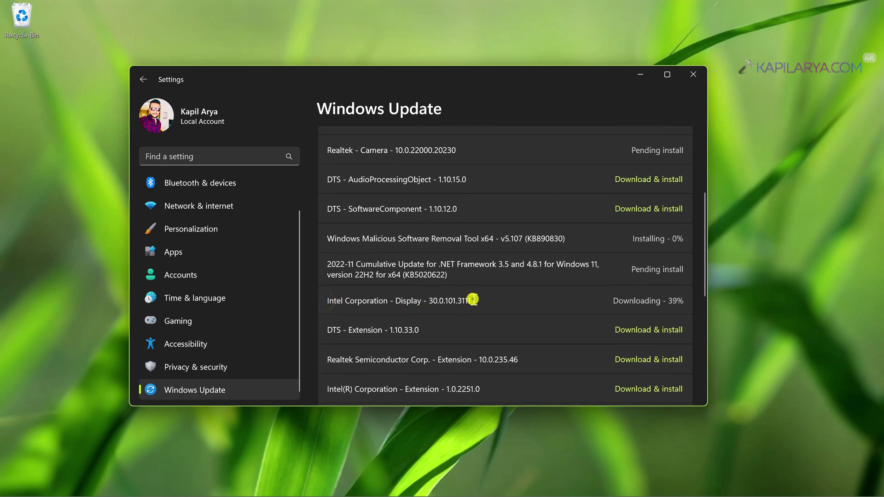
pyautogui.moveTo(473, 300); pyautogui.dragTo(328, 299)
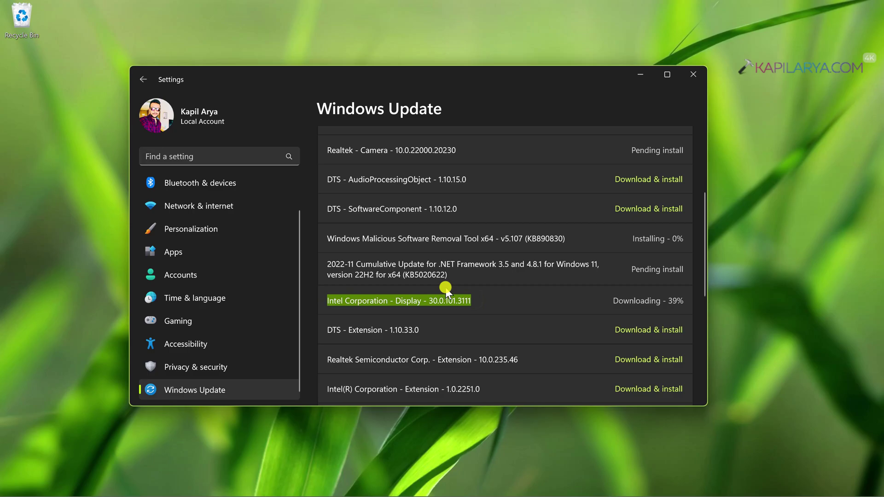
pyautogui.scroll(5, 445, 287)
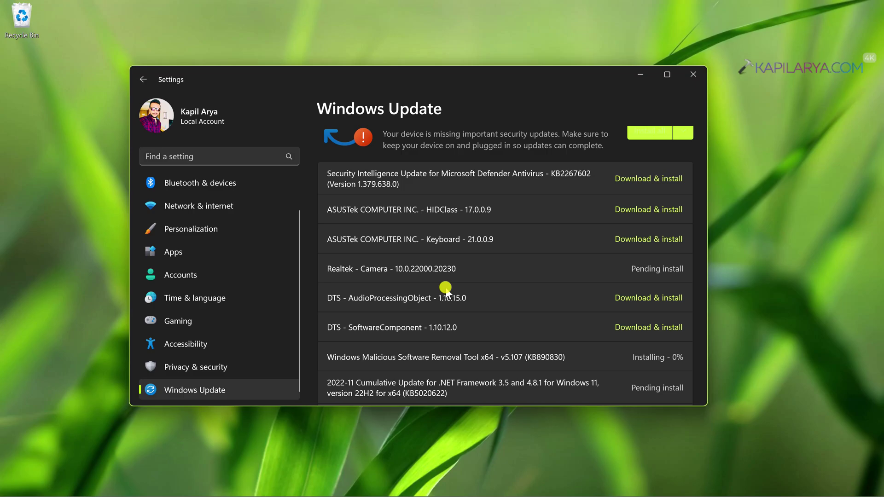
pyautogui.click(635, 72)
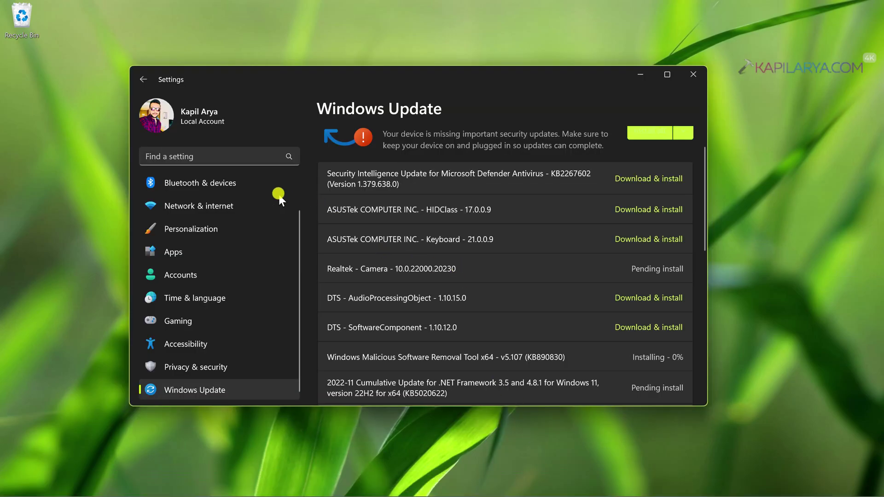
# Step: Go to System > About and open Advanced system settings to launch System Properties
pyautogui.scroll(2, 217, 194)
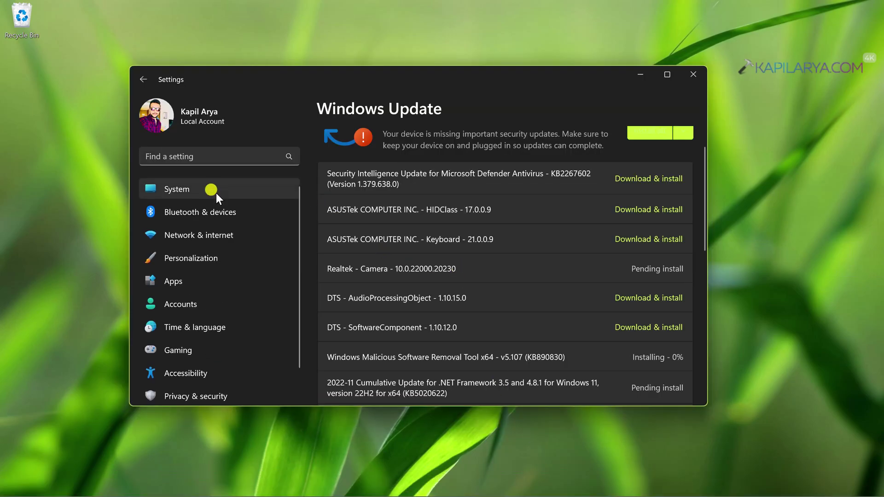
pyautogui.click(189, 191)
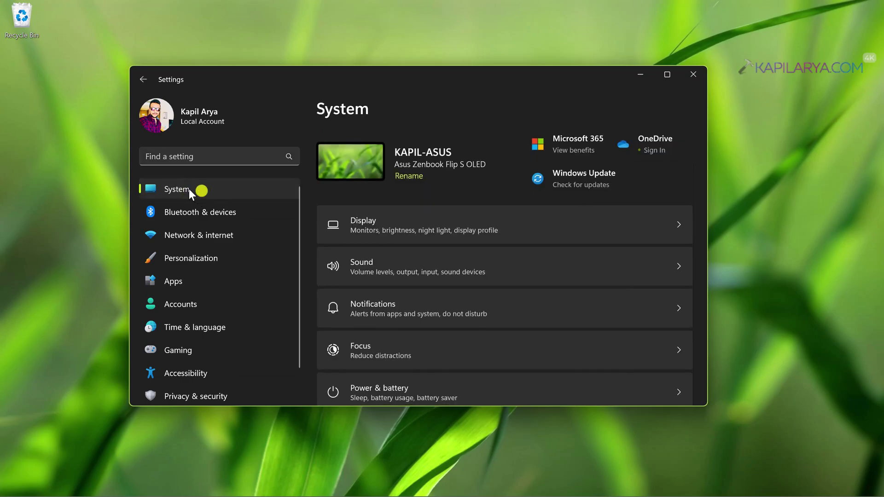
pyautogui.scroll(-10, 492, 299)
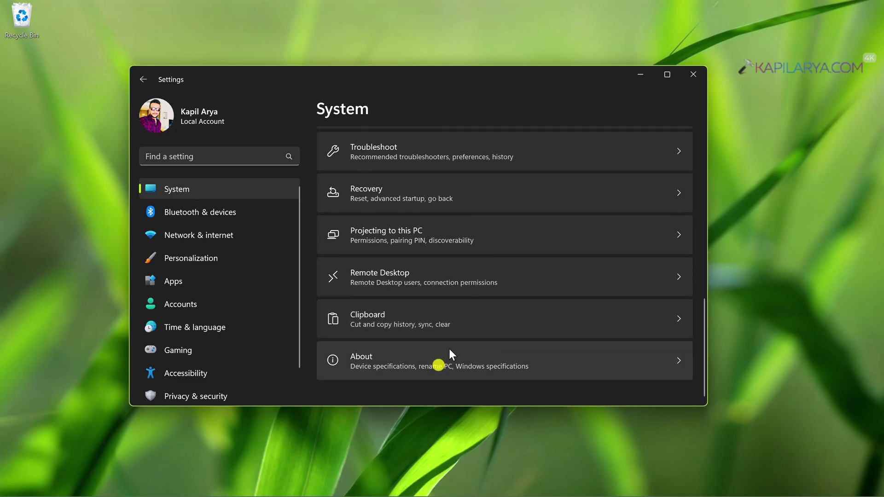
pyautogui.click(436, 368)
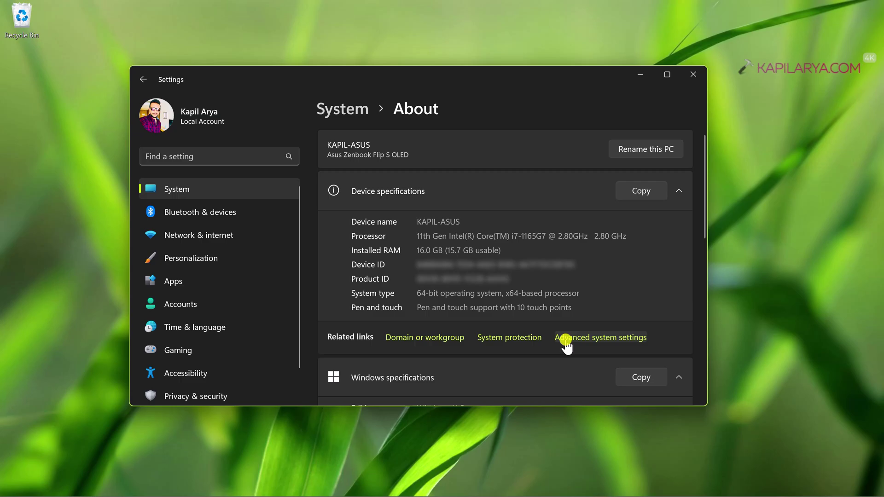
pyautogui.click(565, 339)
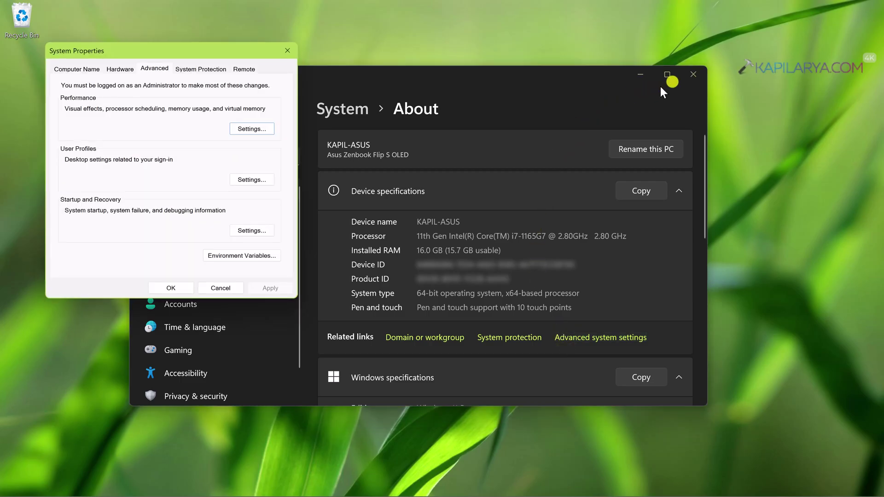
# Step: Close Settings, set Hardware > Device Installation Settings to No, save, and recheck the choice
pyautogui.click(689, 76)
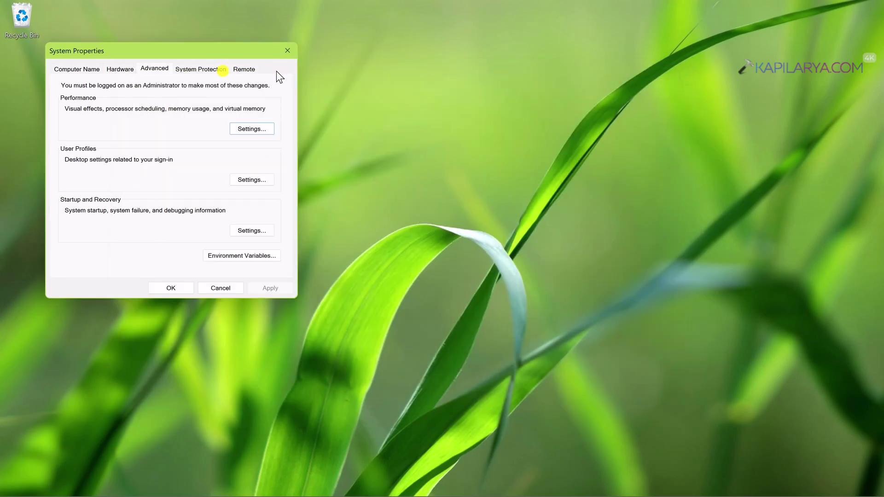
pyautogui.moveTo(196, 49); pyautogui.dragTo(422, 124)
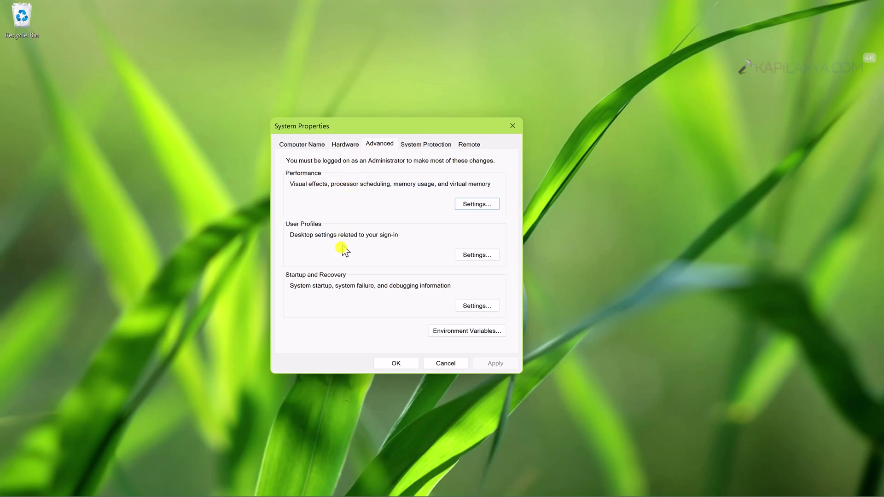
pyautogui.click(344, 145)
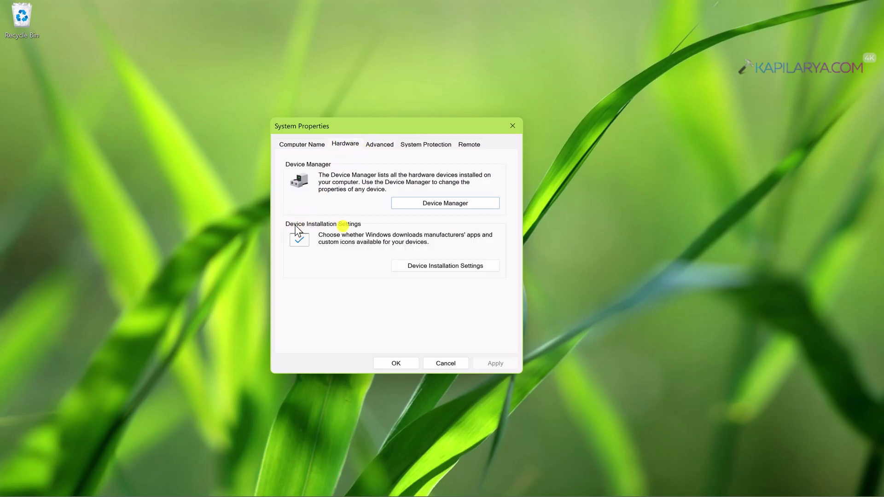
pyautogui.click(401, 266)
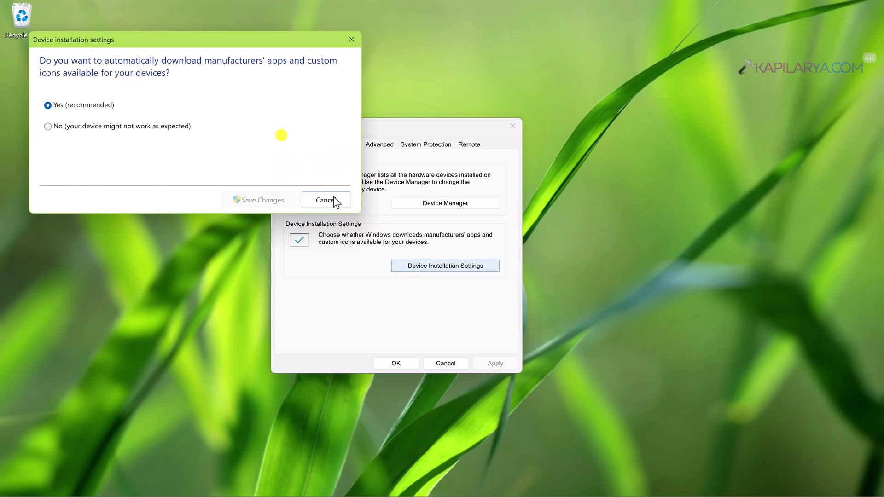
pyautogui.moveTo(227, 46); pyautogui.dragTo(254, 133)
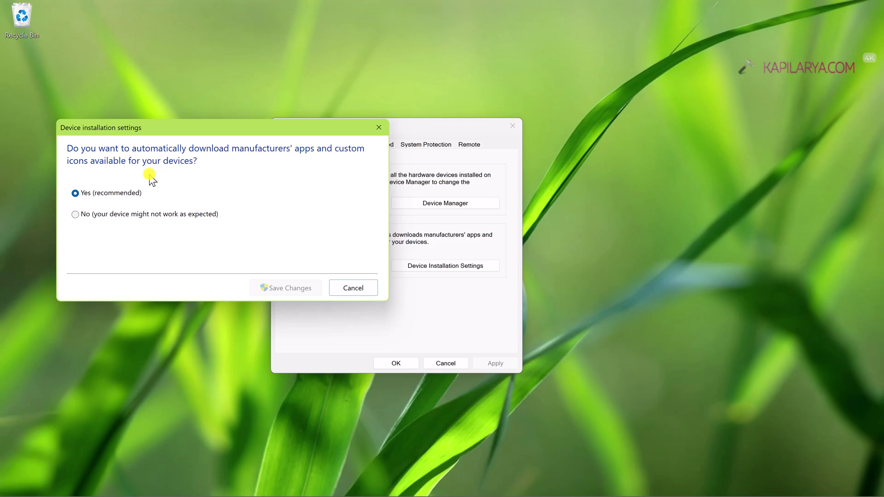
pyautogui.click(75, 214)
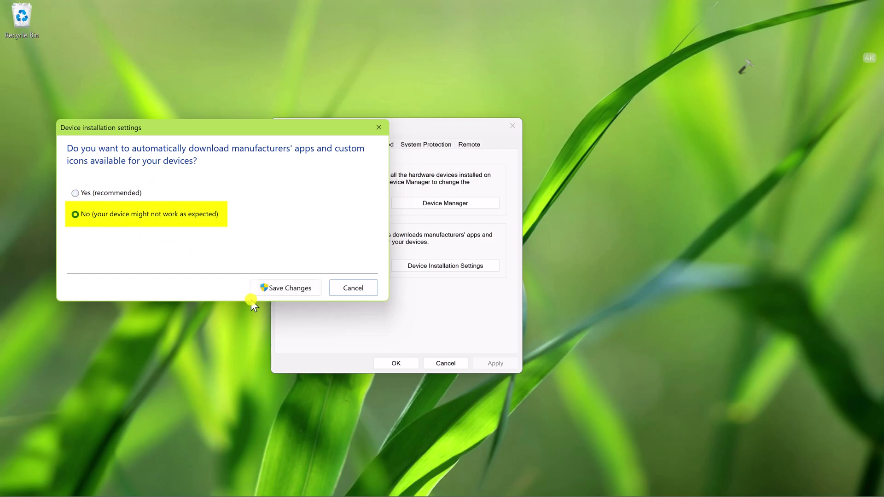
pyautogui.click(285, 290)
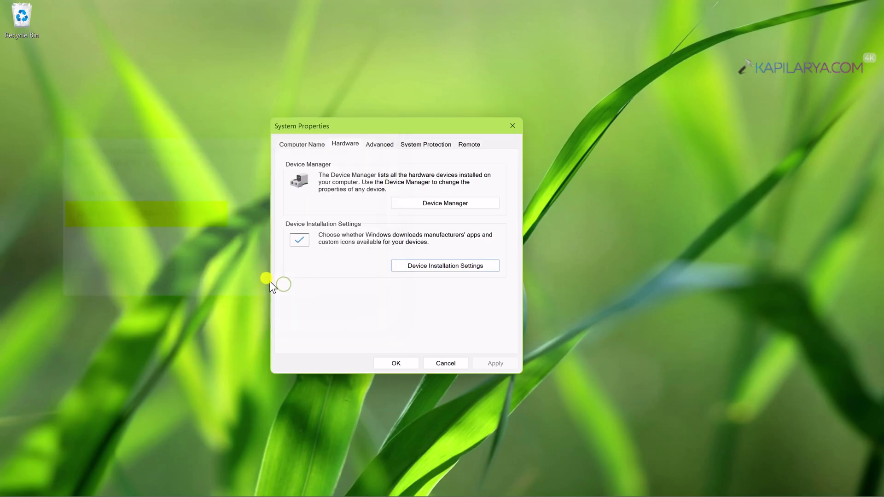
pyautogui.click(420, 267)
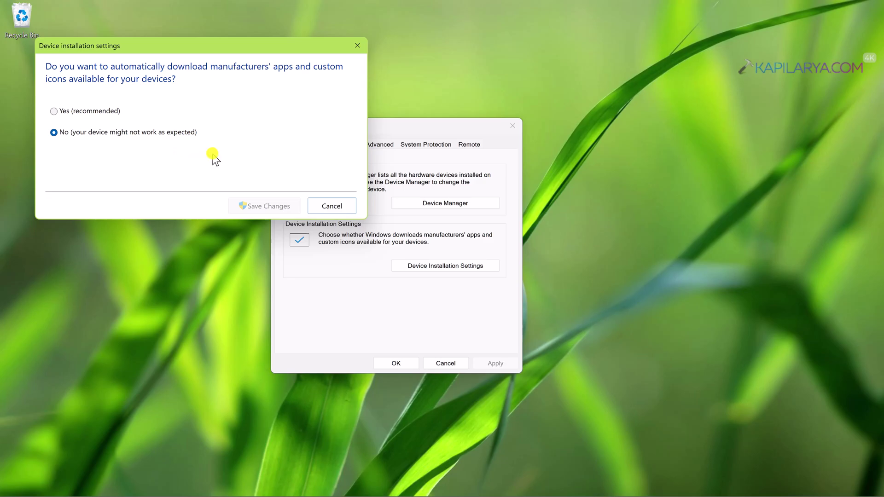
pyautogui.click(359, 42)
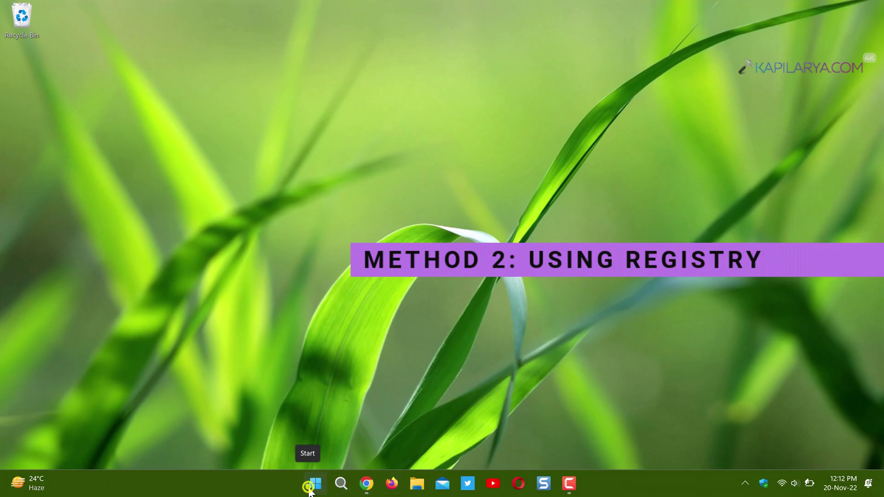
# Step: Launch Registry Editor by running regedit from the Start menu's Run dialog
pyautogui.rightClick(309, 489)
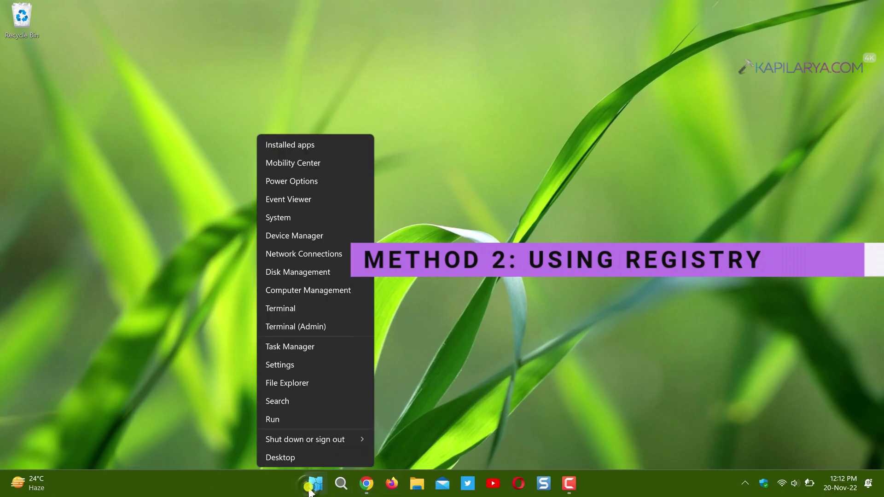
pyautogui.click(305, 418)
pyautogui.write('re')
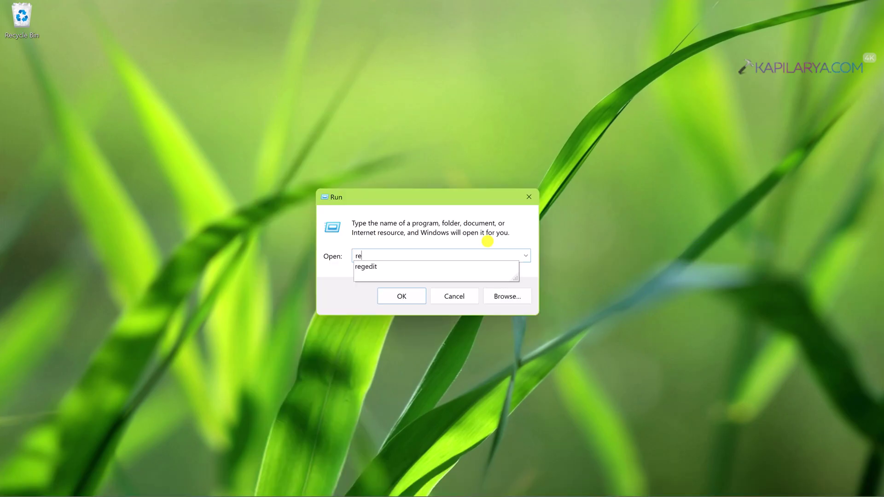
pyautogui.press('Down')
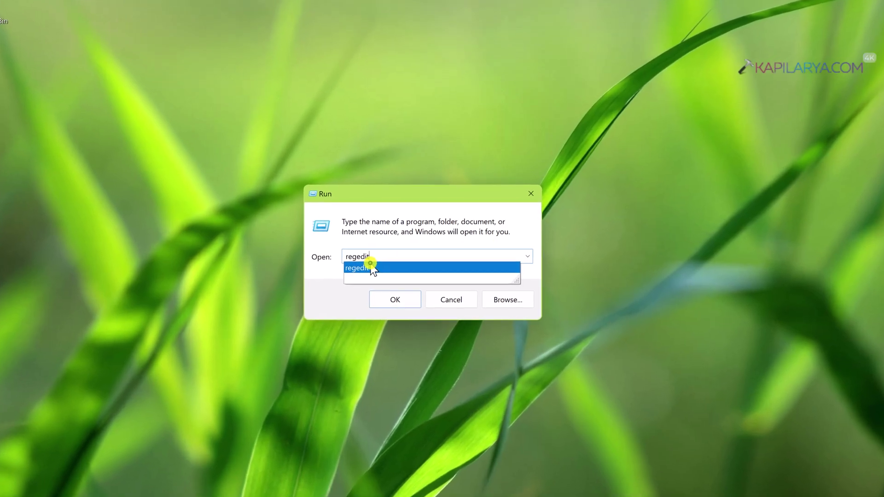
pyautogui.click(383, 266)
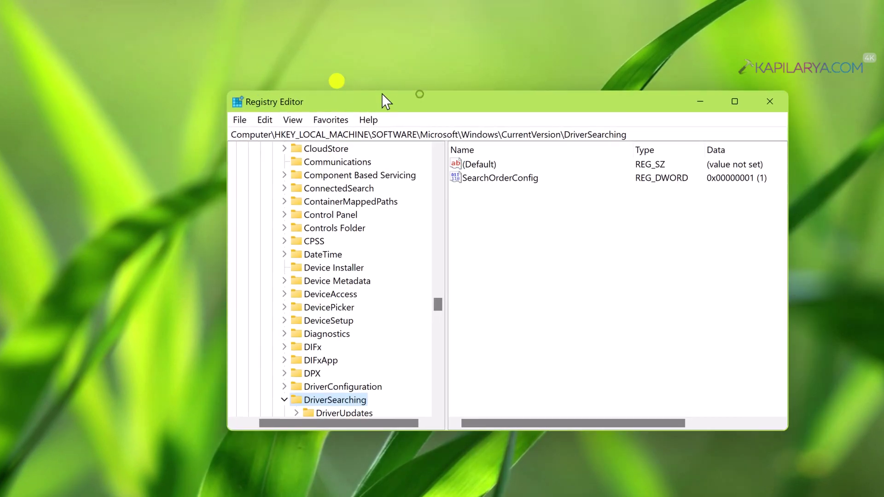
pyautogui.moveTo(386, 100); pyautogui.dragTo(250, 47)
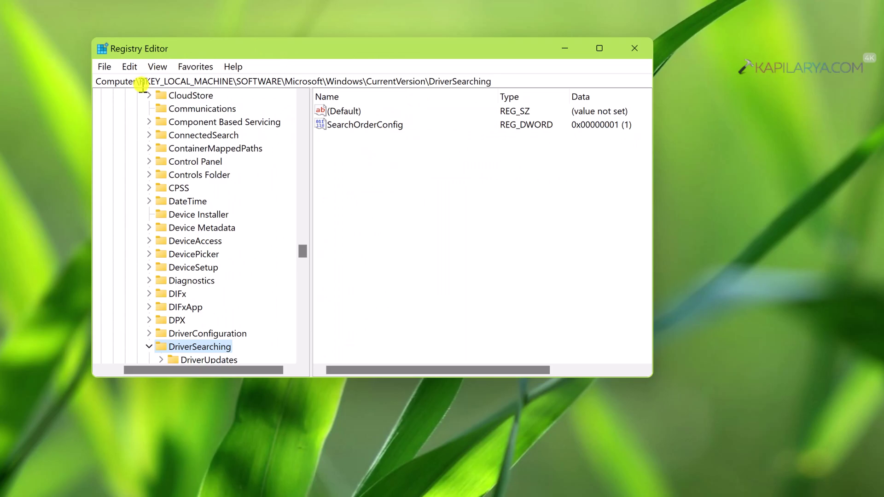
pyautogui.moveTo(142, 83); pyautogui.dragTo(496, 84)
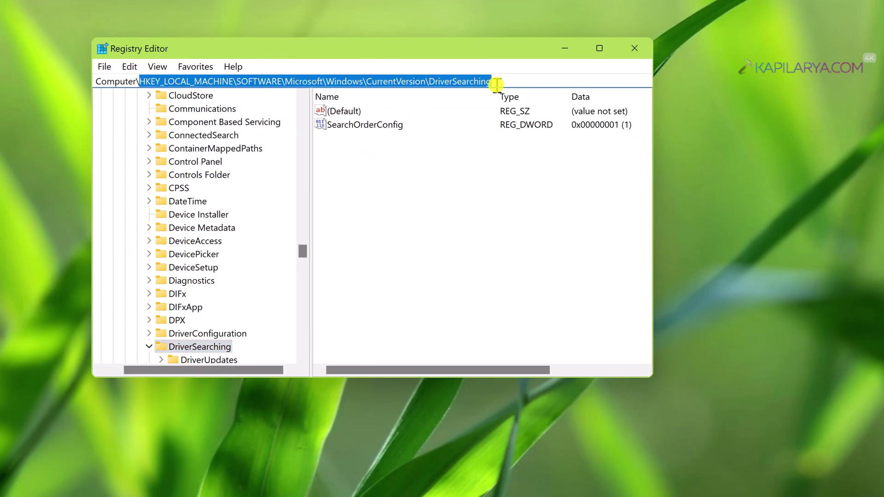
pyautogui.click(221, 347)
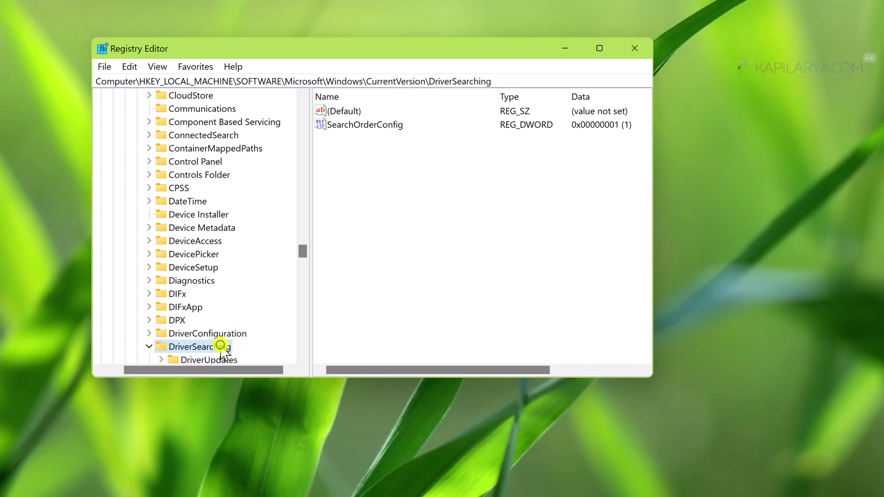
pyautogui.click(349, 127)
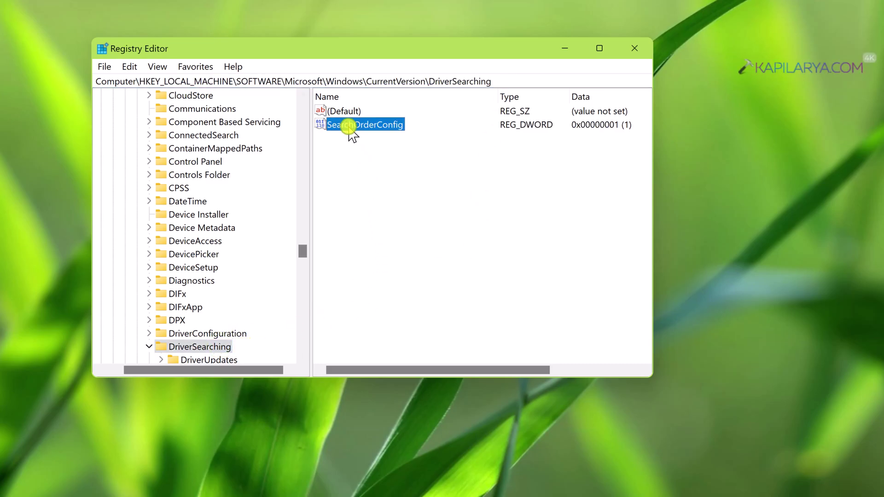
# Step: Edit SearchOrderConfig and save its value data as 0
pyautogui.doubleClick(387, 126)
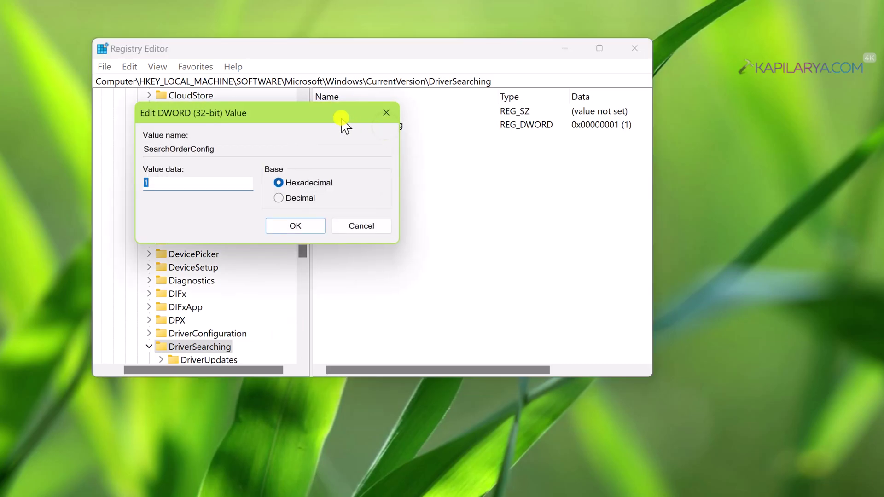
pyautogui.moveTo(341, 119); pyautogui.dragTo(561, 202)
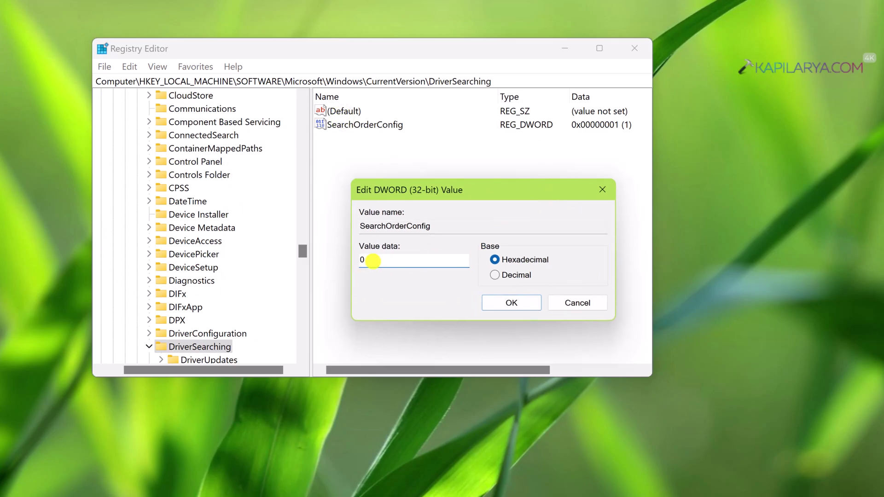
pyautogui.write('0')
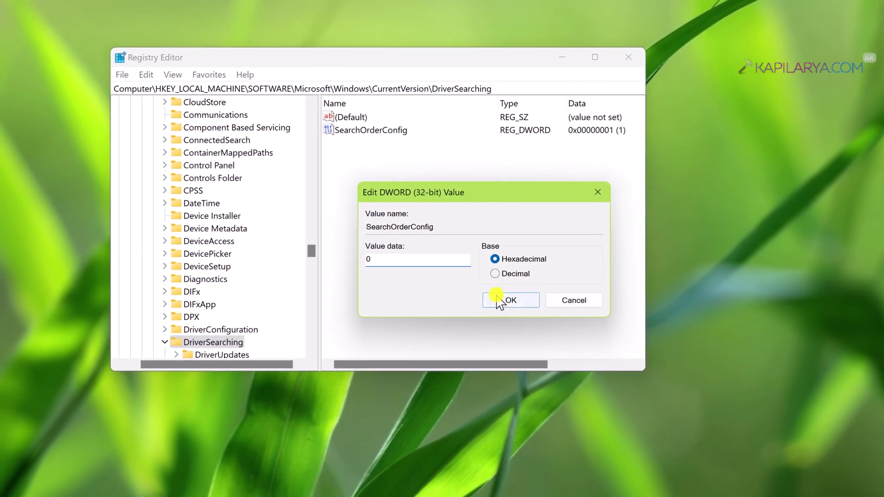
pyautogui.click(498, 298)
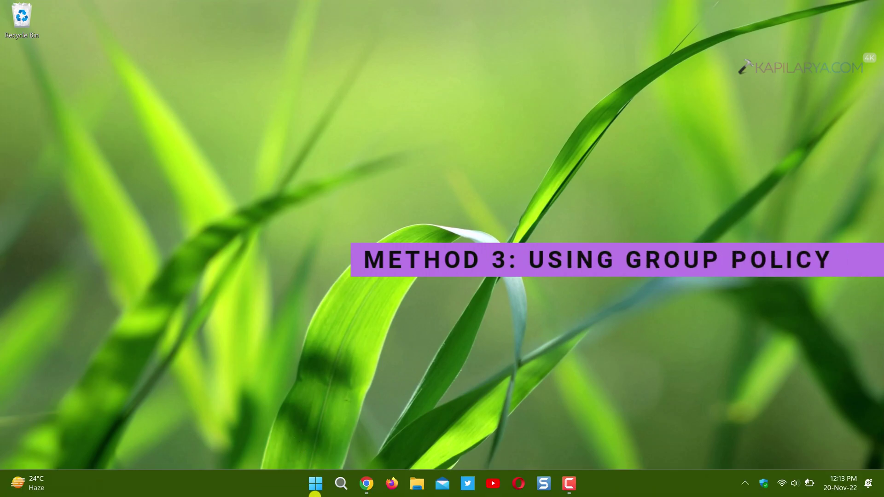
# Step: Run gpedit.msc from the Start menu's Run dialog to open Local Group Policy Editor
pyautogui.rightClick(315, 486)
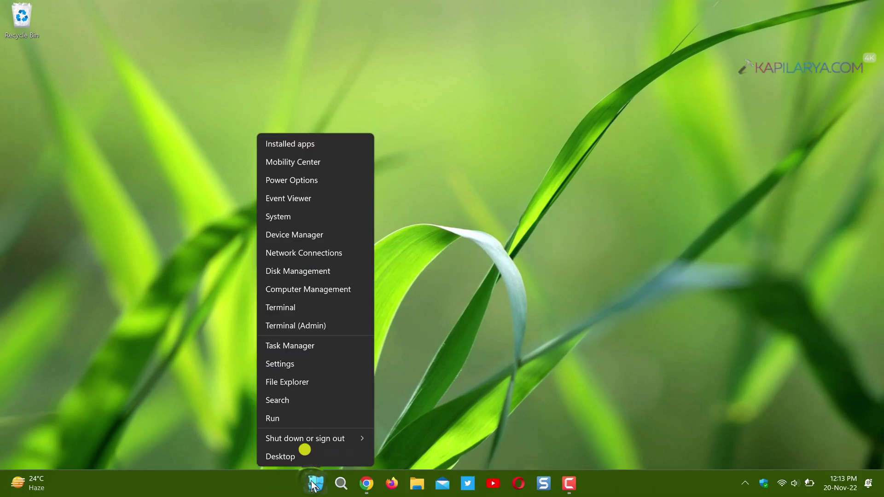
pyautogui.click(296, 417)
pyautogui.write('gpe')
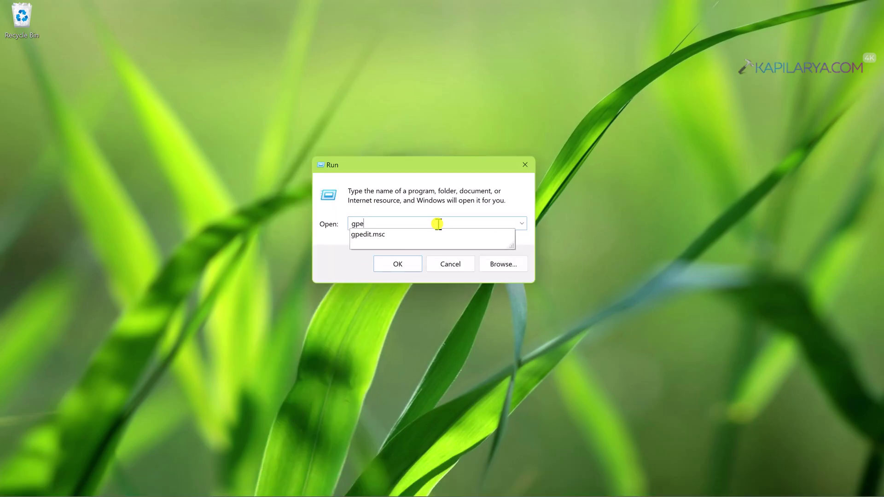
pyautogui.click(385, 235)
pyautogui.click(385, 265)
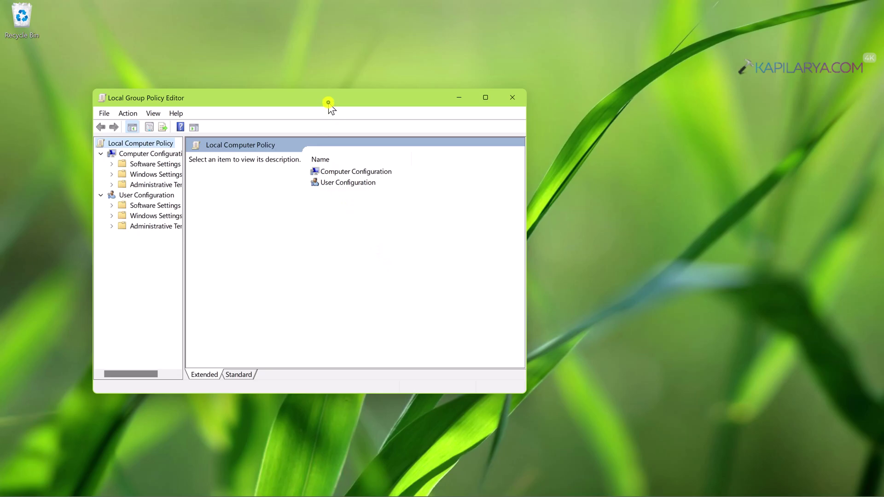
# Step: Browse Computer Configuration > Administrative Templates > Windows Components > Windows Update > Manage updates offered, Standard view
pyautogui.moveTo(328, 102); pyautogui.dragTo(415, 103)
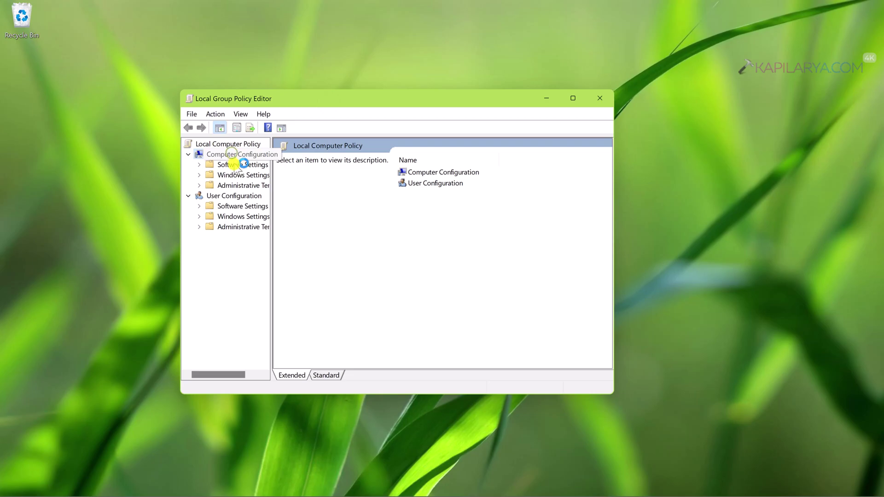
pyautogui.click(234, 155)
pyautogui.doubleClick(247, 186)
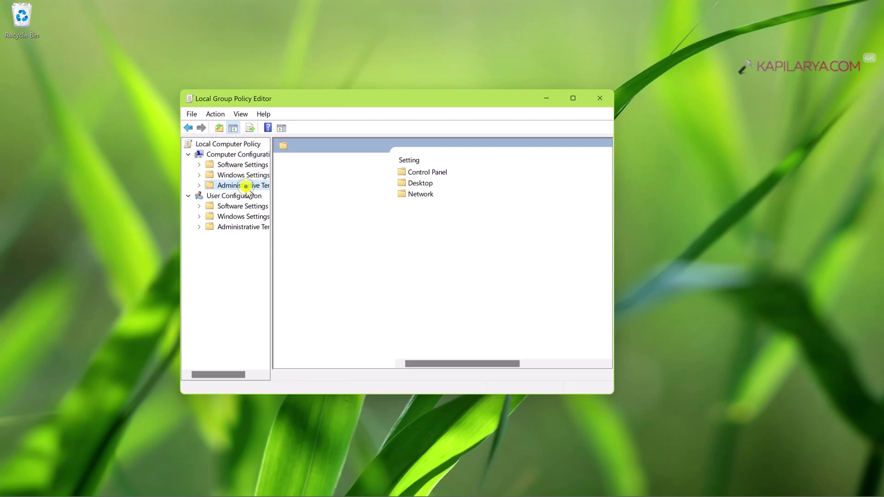
pyautogui.doubleClick(420, 251)
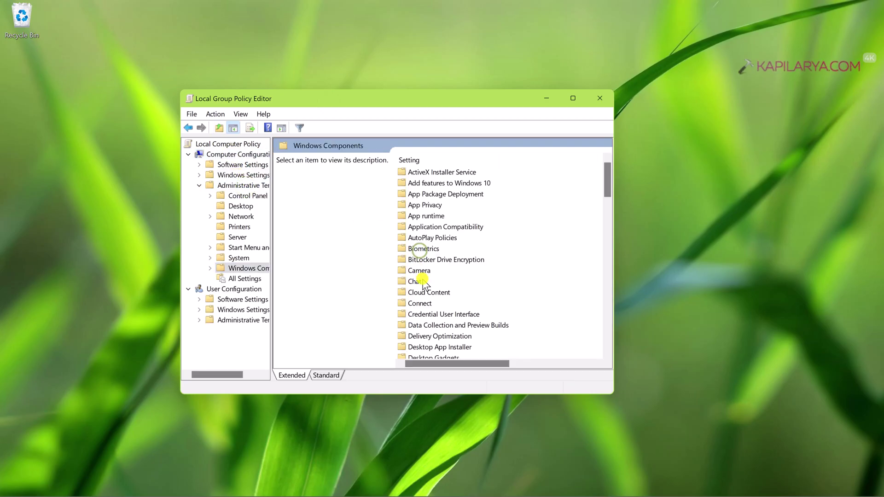
pyautogui.scroll(-20, 420, 281)
pyautogui.doubleClick(437, 337)
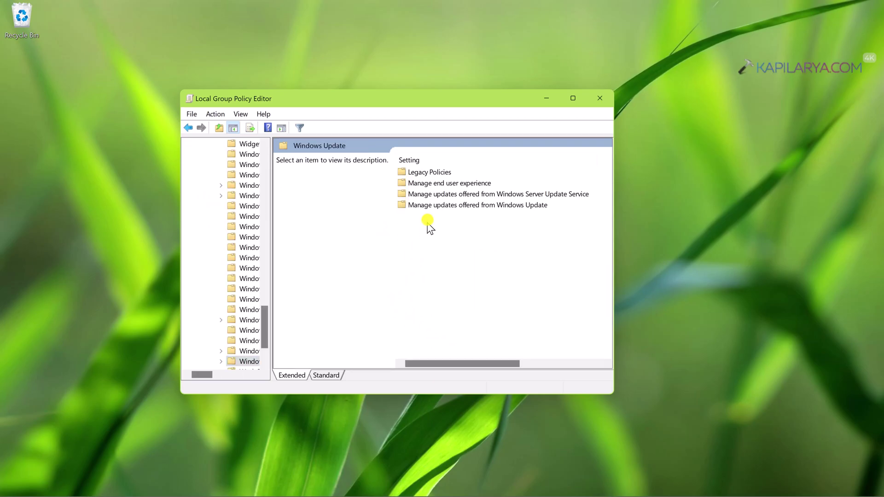
pyautogui.click(439, 207)
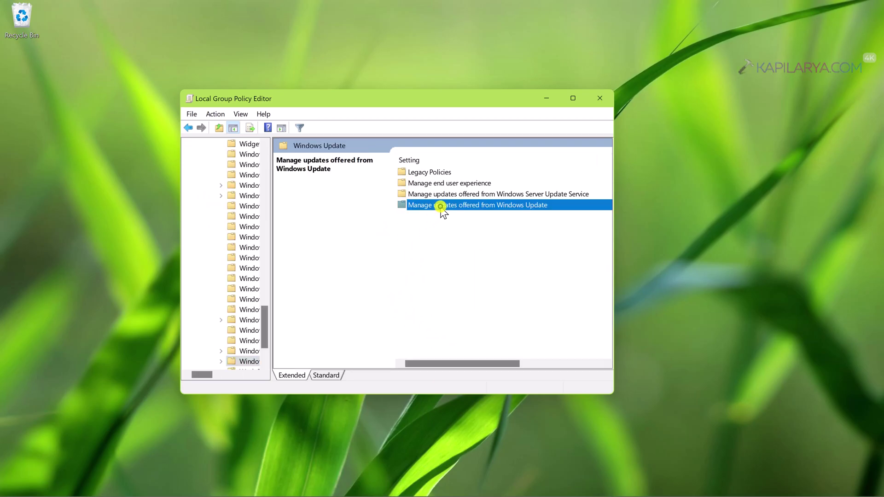
pyautogui.doubleClick(464, 207)
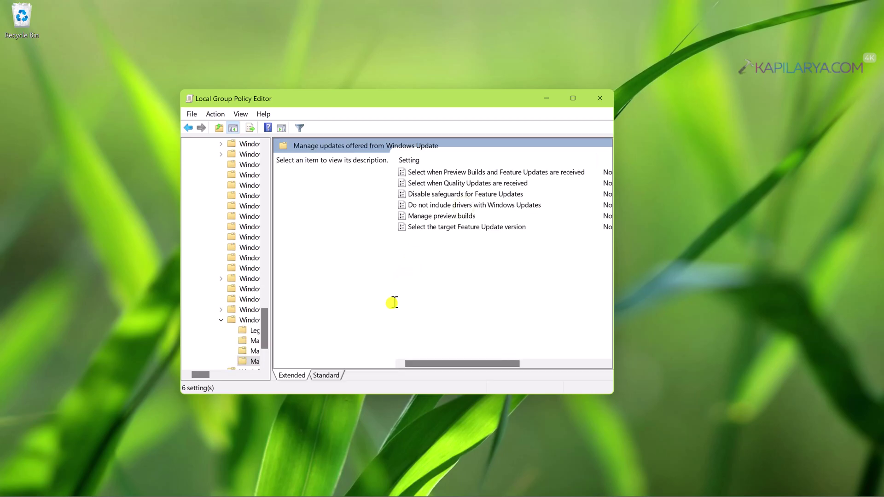
pyautogui.click(333, 377)
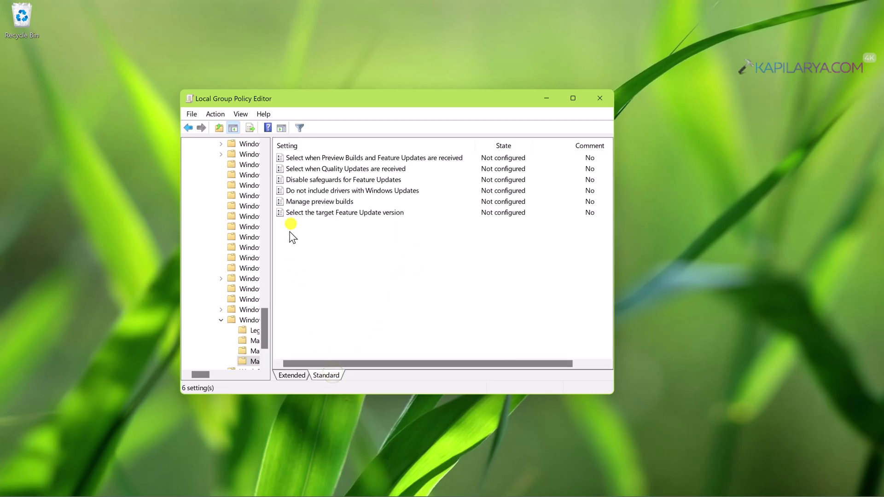
pyautogui.click(329, 193)
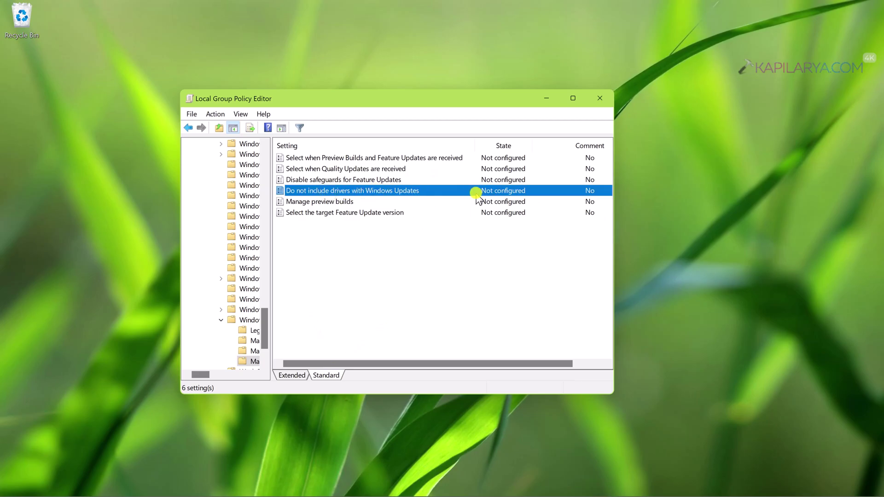
# Step: Set 'Do not include drivers with Windows Updates' to Enabled, apply, and close the editor
pyautogui.doubleClick(431, 192)
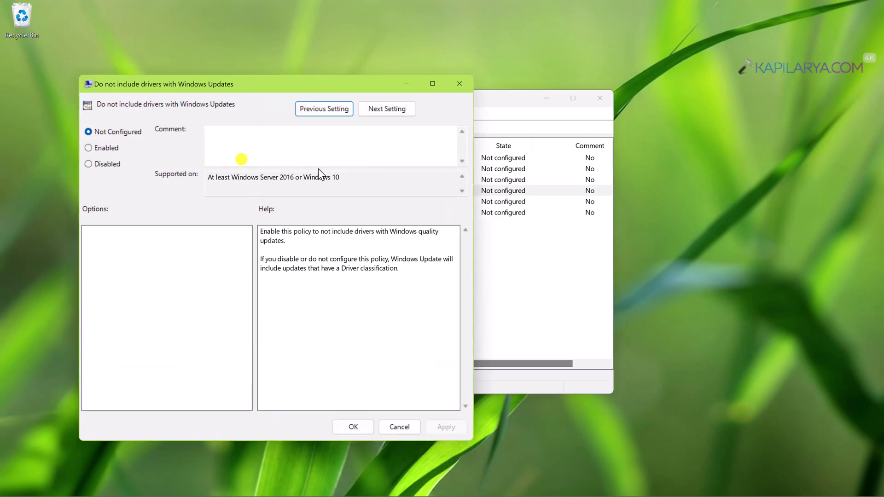
pyautogui.click(106, 148)
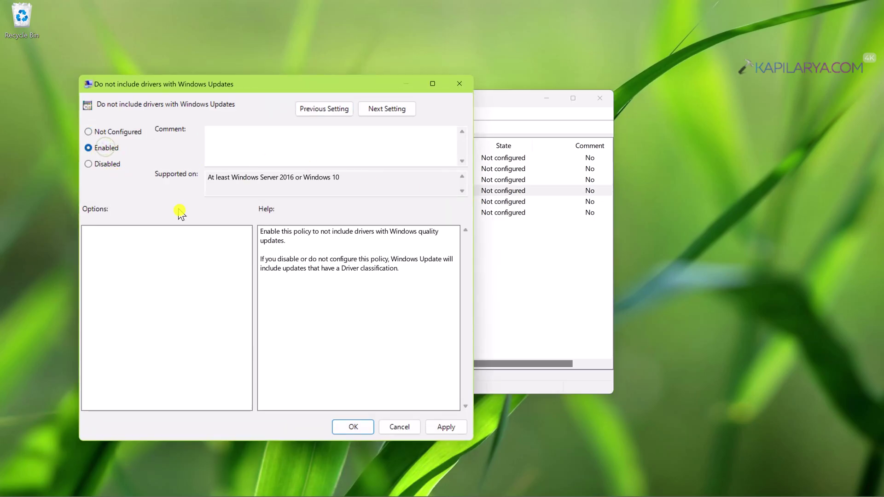
pyautogui.click(436, 428)
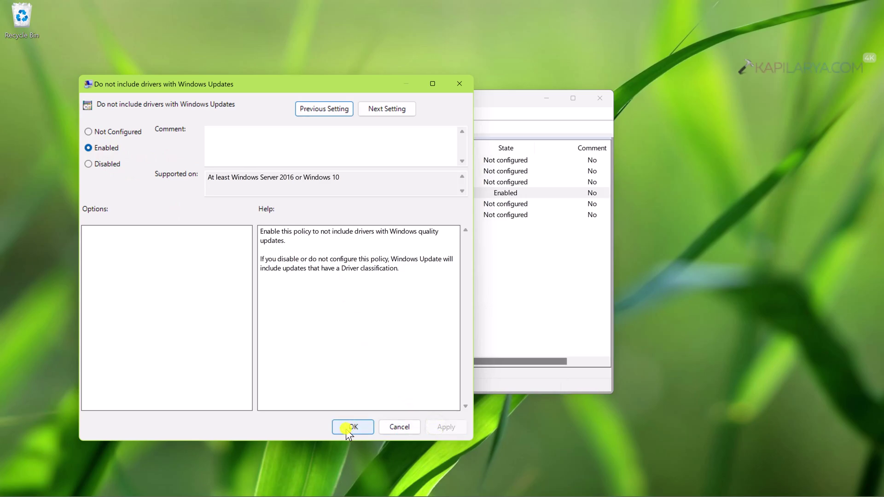
pyautogui.click(347, 428)
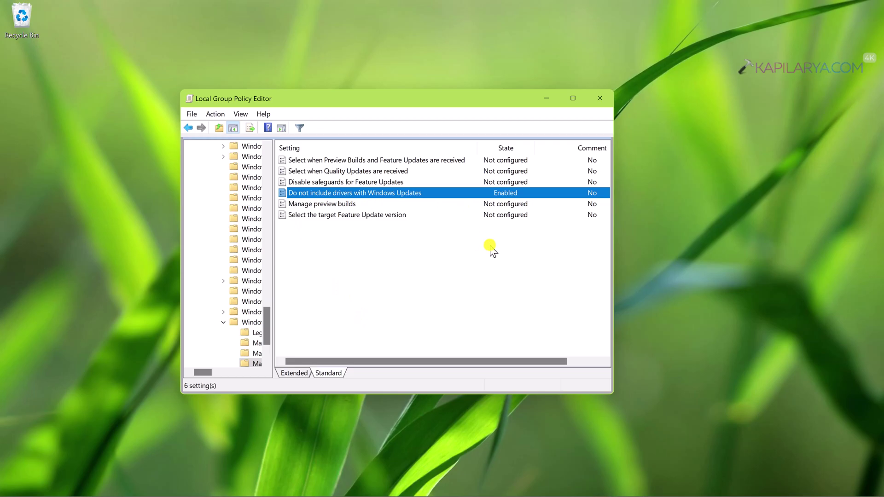
pyautogui.click(599, 104)
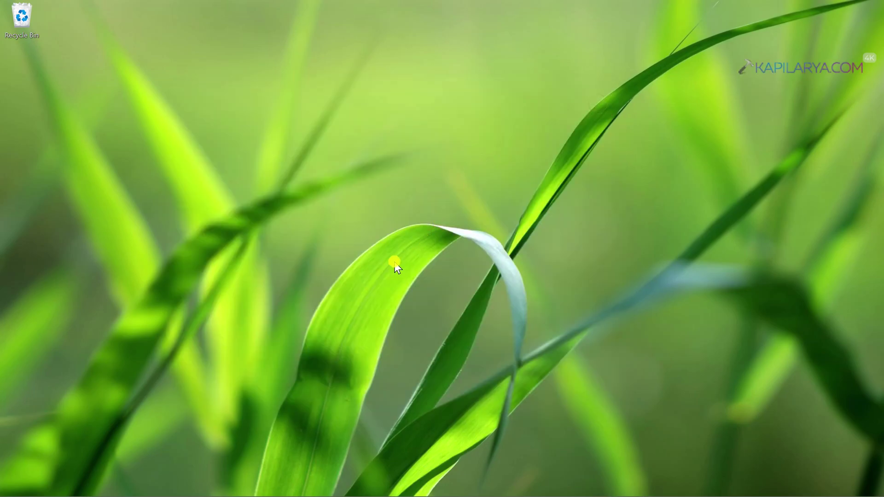
# Step: Enter gpupdate /force in the Run dialog opened with Win+R
pyautogui.press('super+r')
pyautogui.moveTo(146, 378); pyautogui.dragTo(439, 171)
pyautogui.write('gpup')
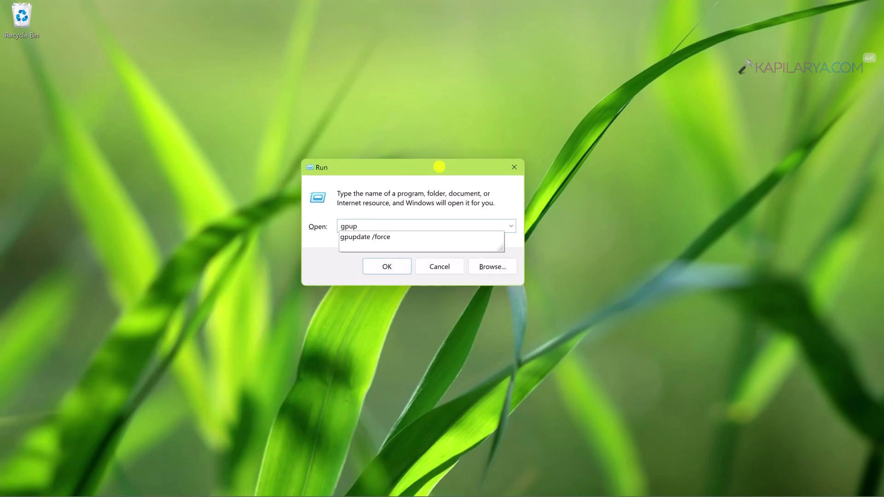
pyautogui.click(382, 237)
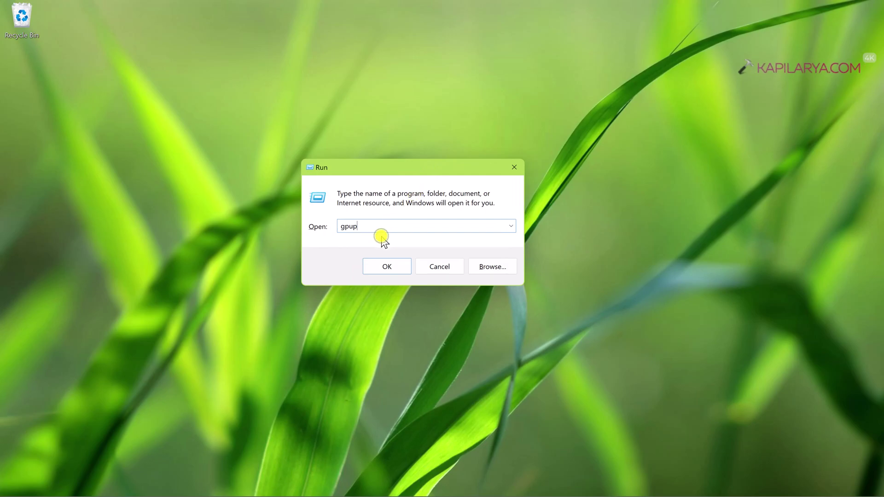
# Step: Run gpupdate /force so the console refreshes Group Policy
pyautogui.click(375, 267)
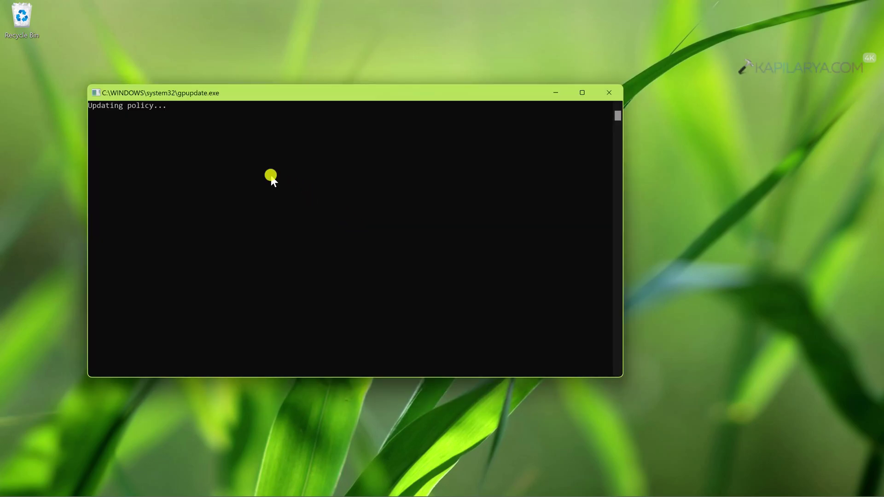